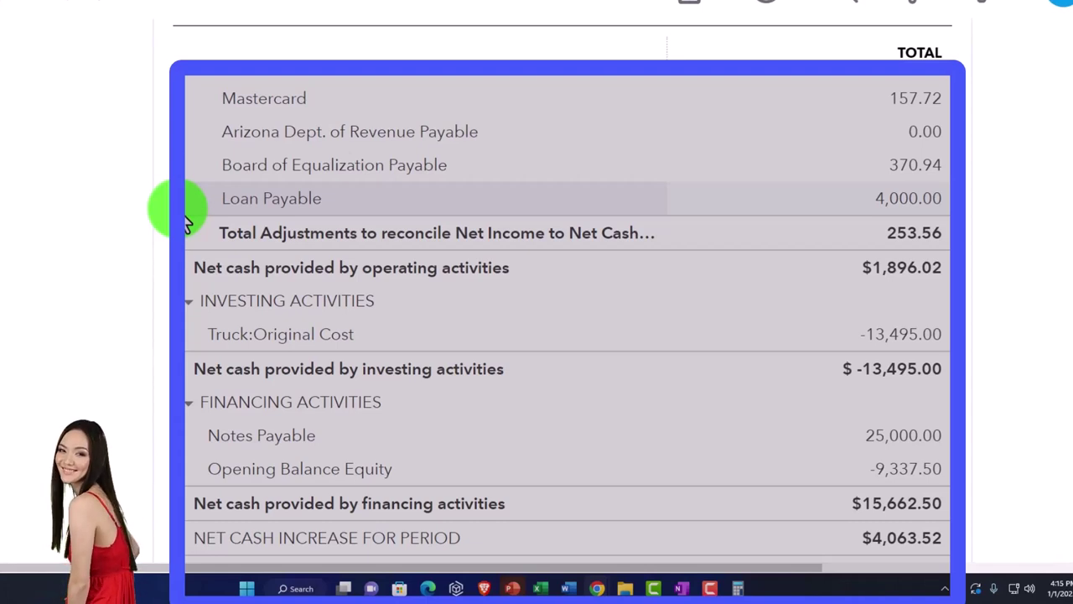
Sum the operating 1,896.02, investing −13,495 and financing 15,662.5 totals in Calculator, giving 4,063.52
scroll(143, 343, "down", 3)
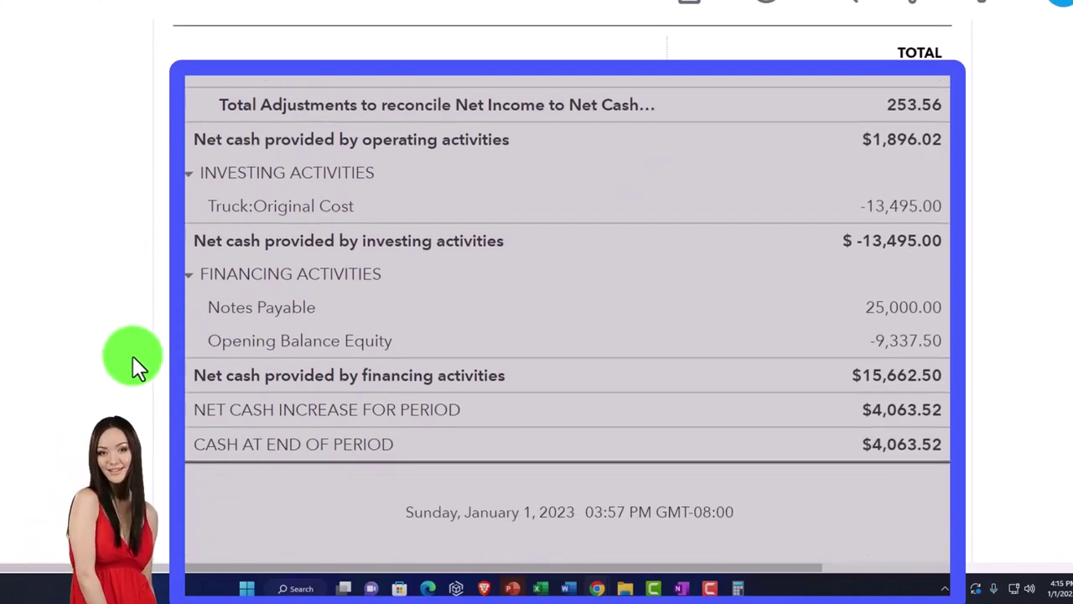
scroll(132, 356, "up", 3)
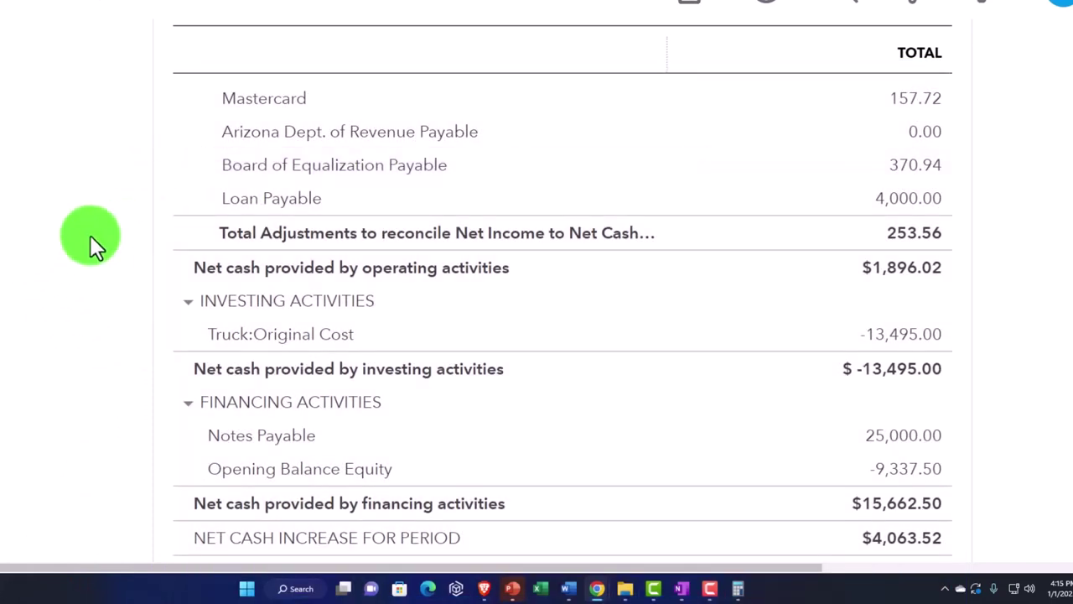
scroll(65, 369, "down", 2)
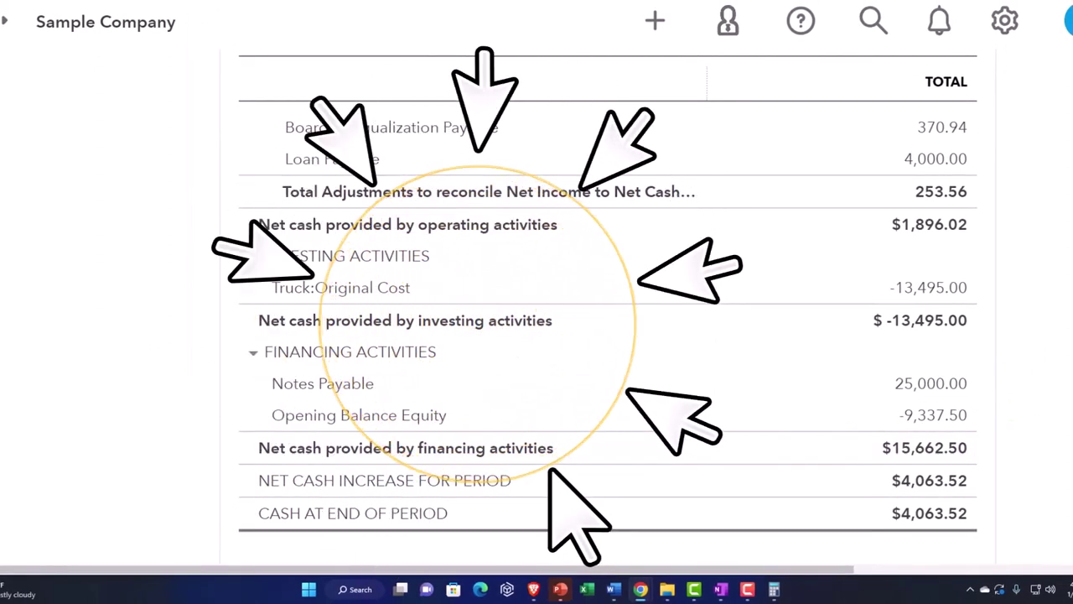
left_click_drag(471, 138, 134, 212)
left_click(121, 235)
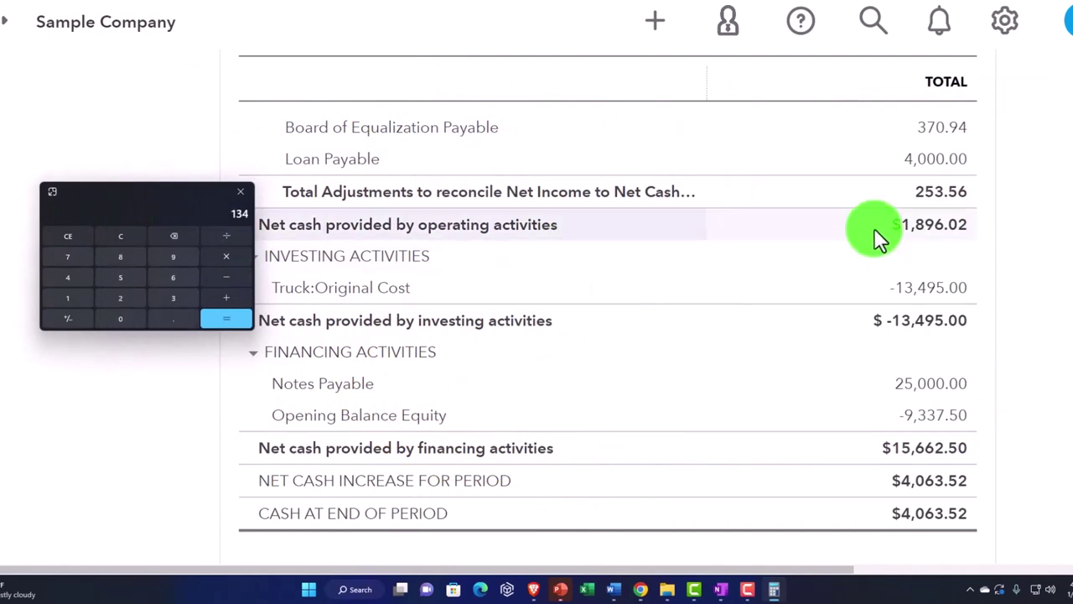
type("95")
key("plus")
type("156")
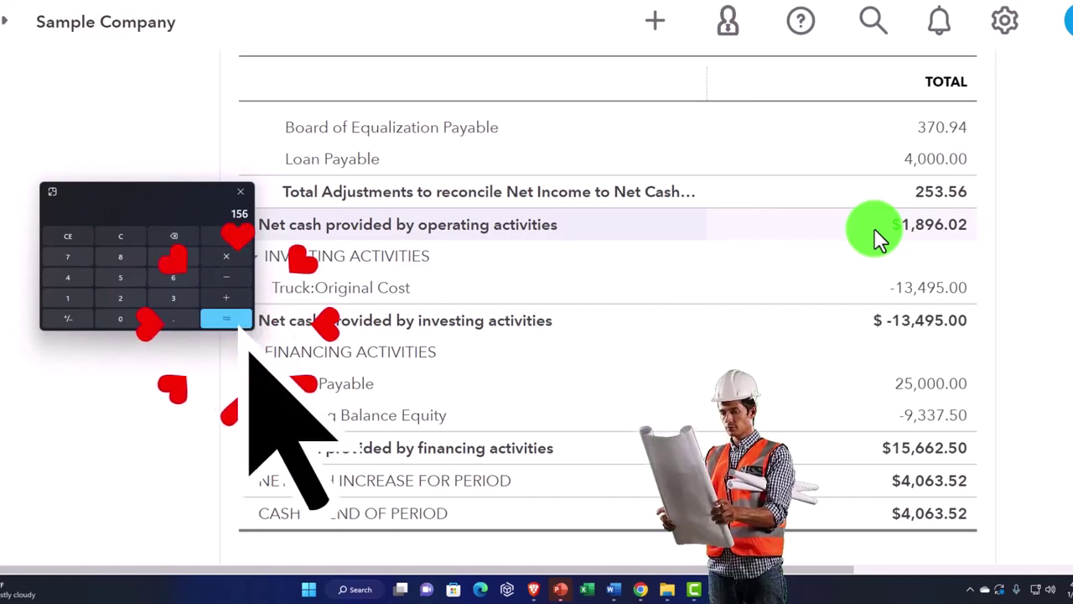
type("62.5")
key("Return")
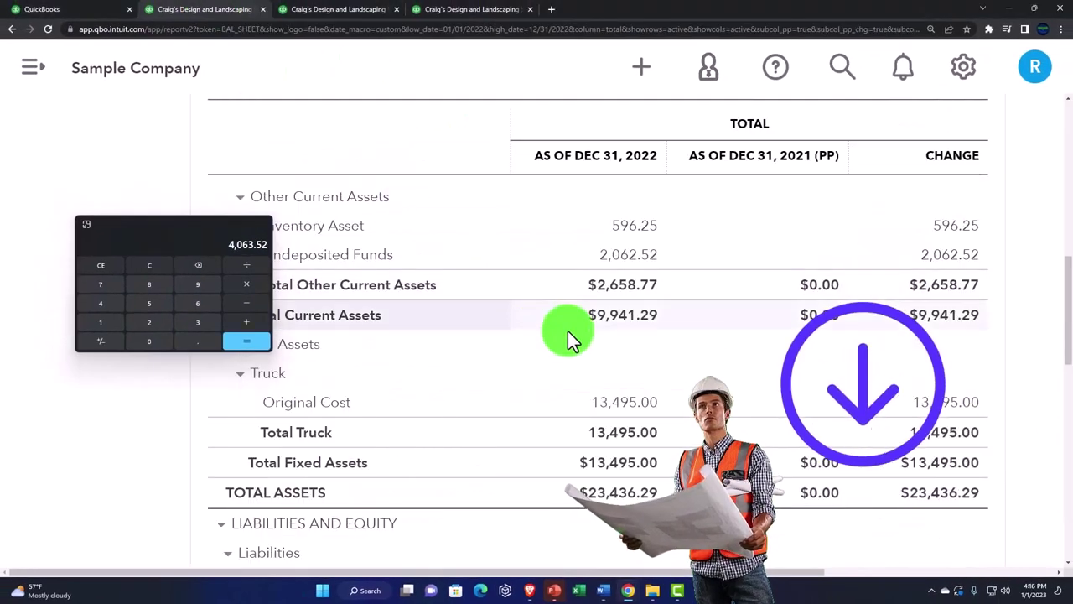
Switch to the Balance Sheet report and place Calculator beside its bank figures
scroll(568, 331, "up", 2)
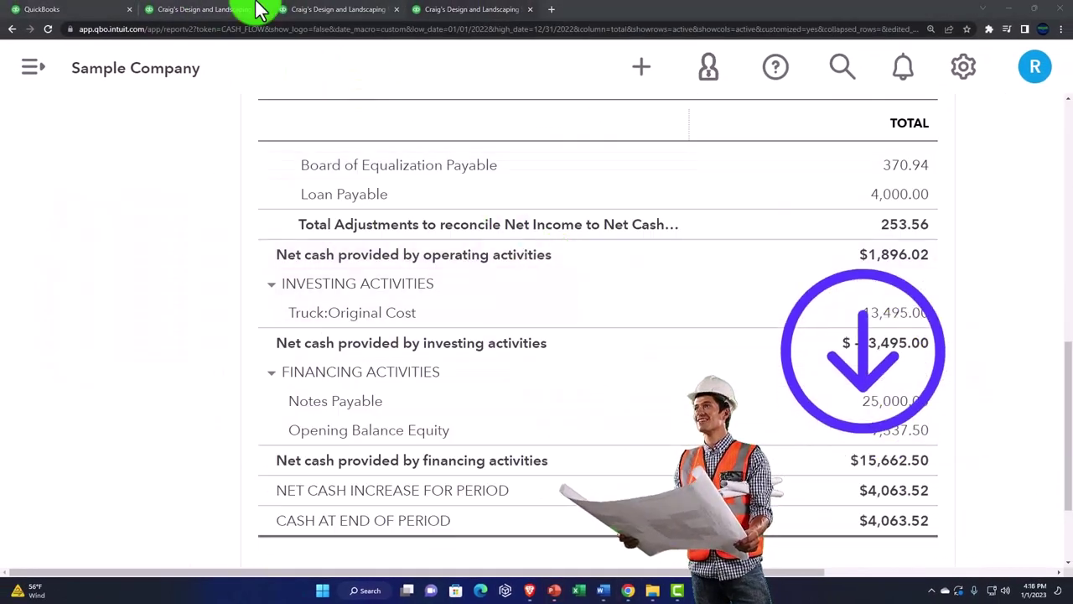
left_click(216, 10)
scroll(708, 330, "up", 3)
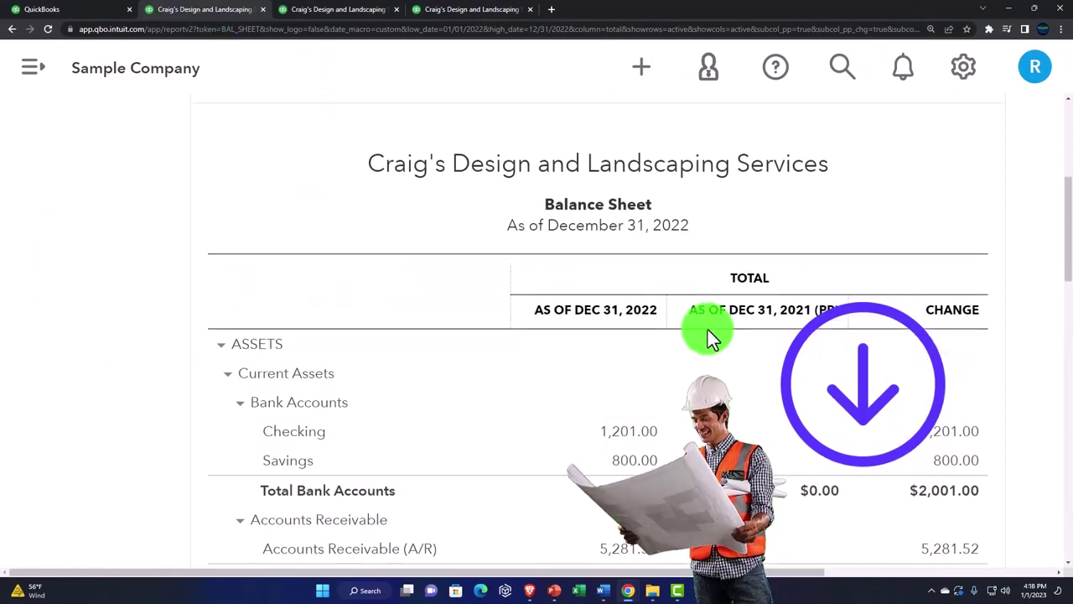
scroll(750, 352, "down", 2)
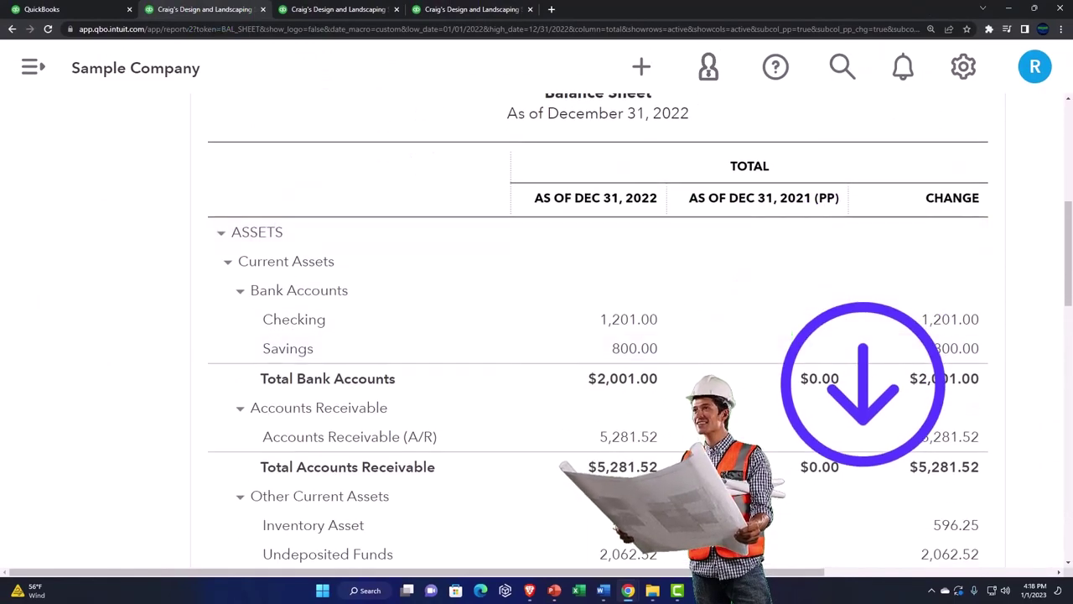
left_click_drag(1072, 227, 811, 400)
scroll(922, 329, "down", 4)
scroll(929, 371, "up", 1)
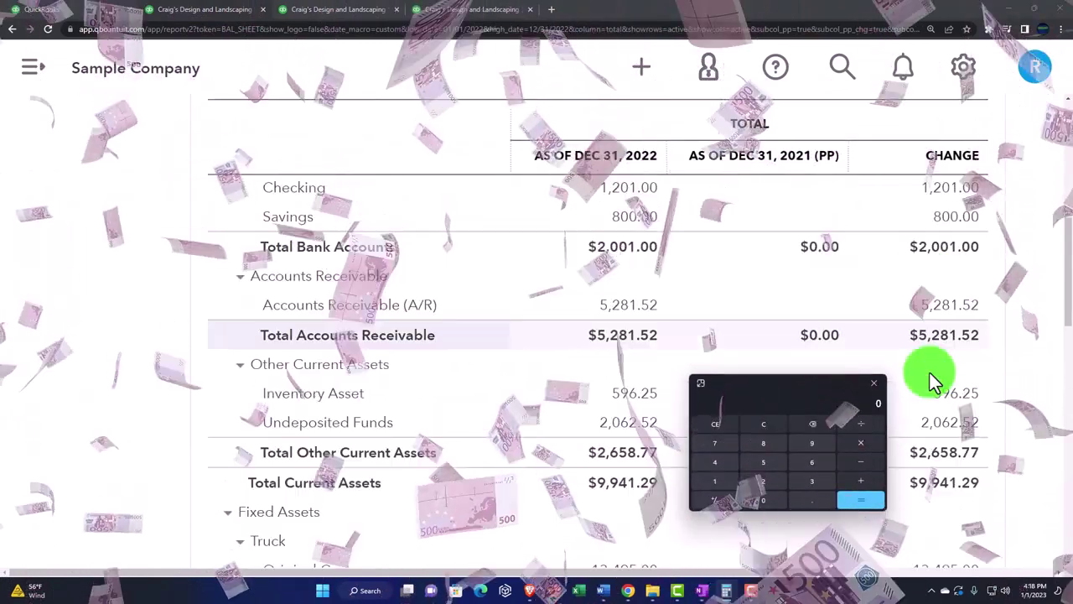
Add the 2,001 bank total to 2,062.52 Undeposited Funds in Calculator, totalling 4,063.52
type("2,00")
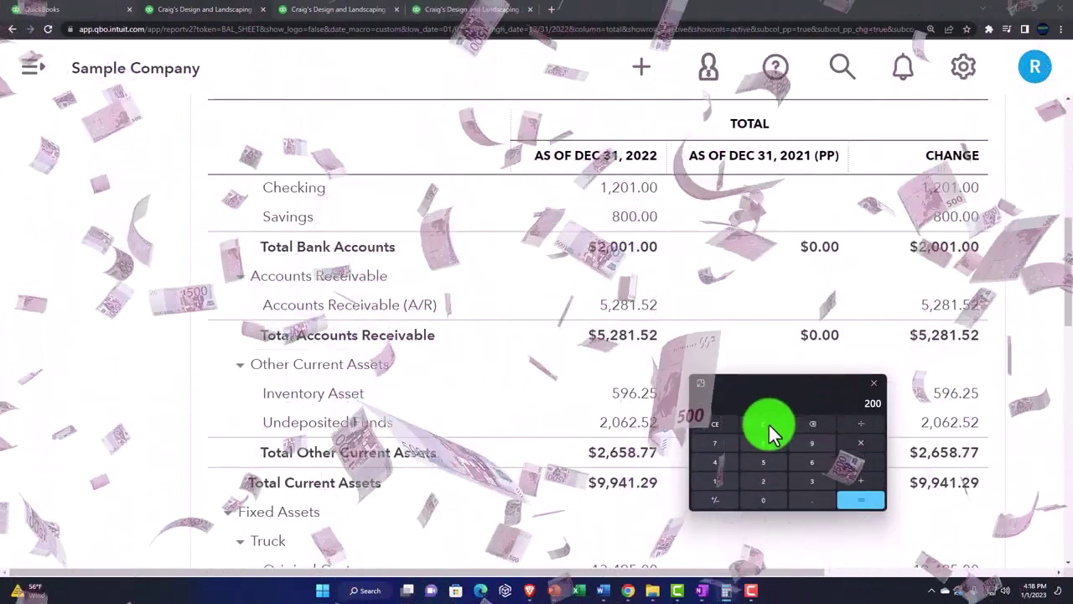
type("1")
scroll(994, 378, "down", 3)
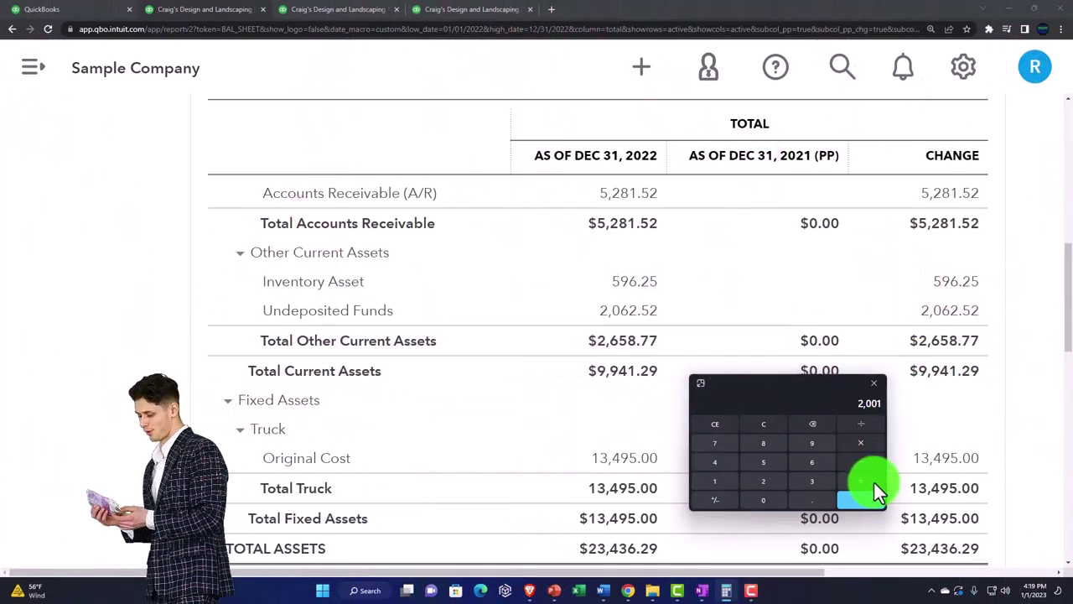
left_click(874, 480)
type("2658.")
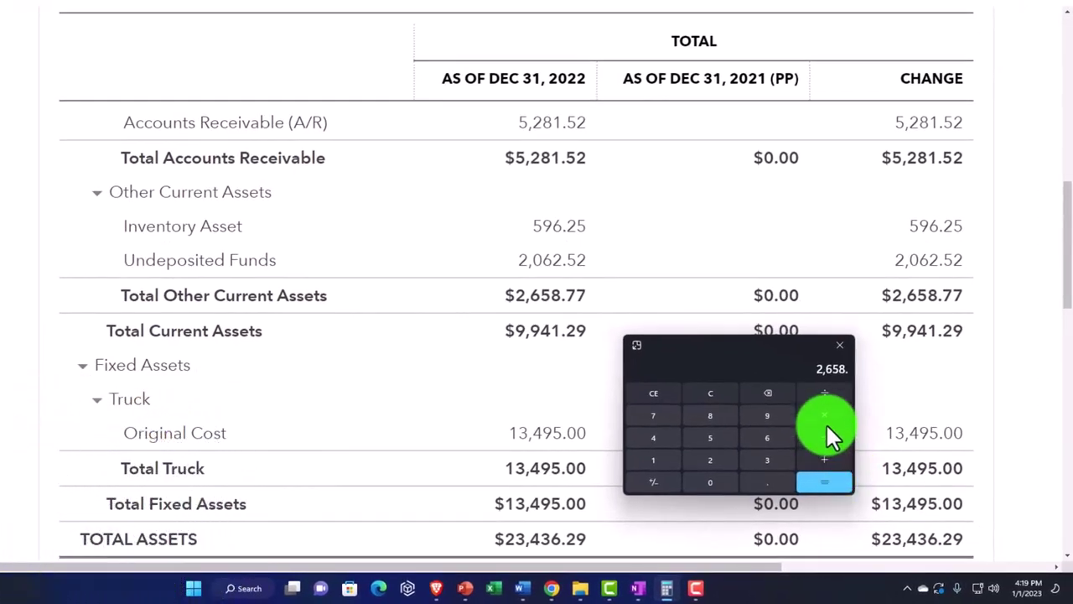
key("BackSpace")
key("BackSpace")
key("BackSpace")
key("BackSpace")
key("BackSpace")
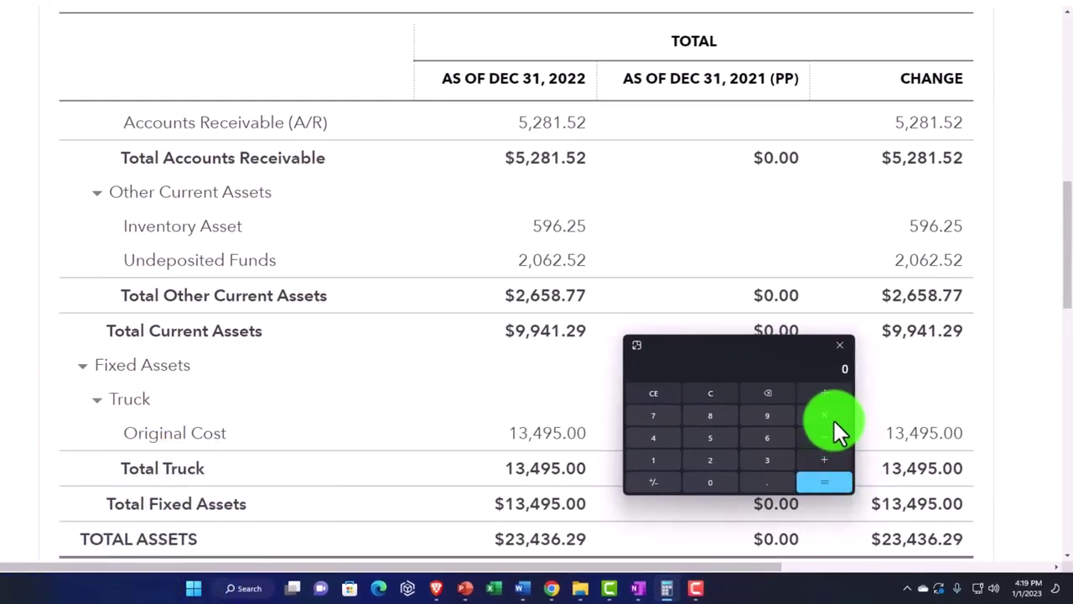
type("2062.52")
key("Return")
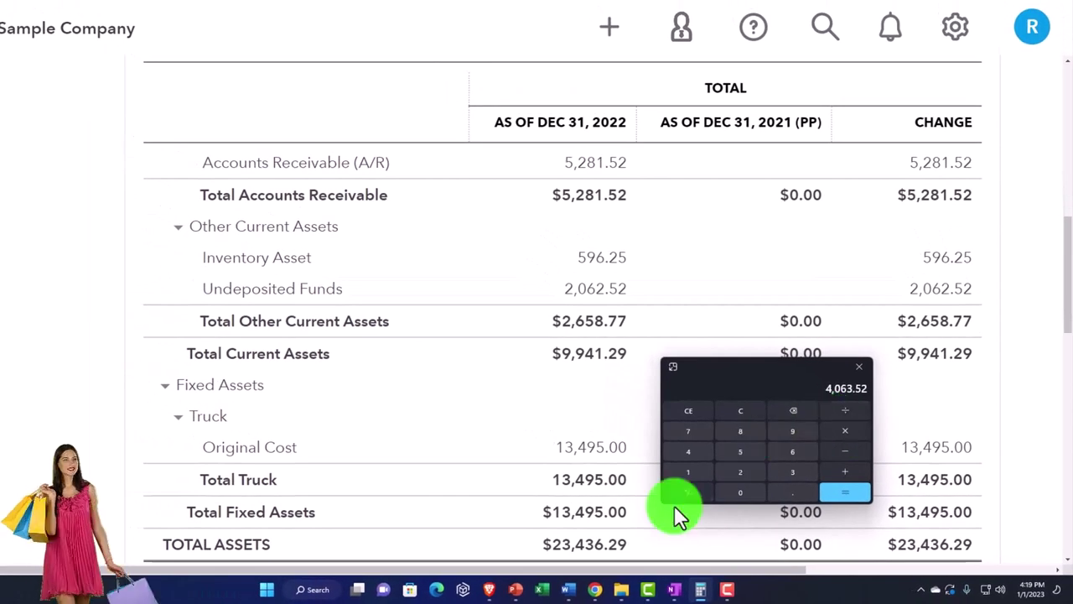
Return to the Statement of Cash Flows with Calculator beside the financing section
left_click(421, 10)
left_click(664, 369)
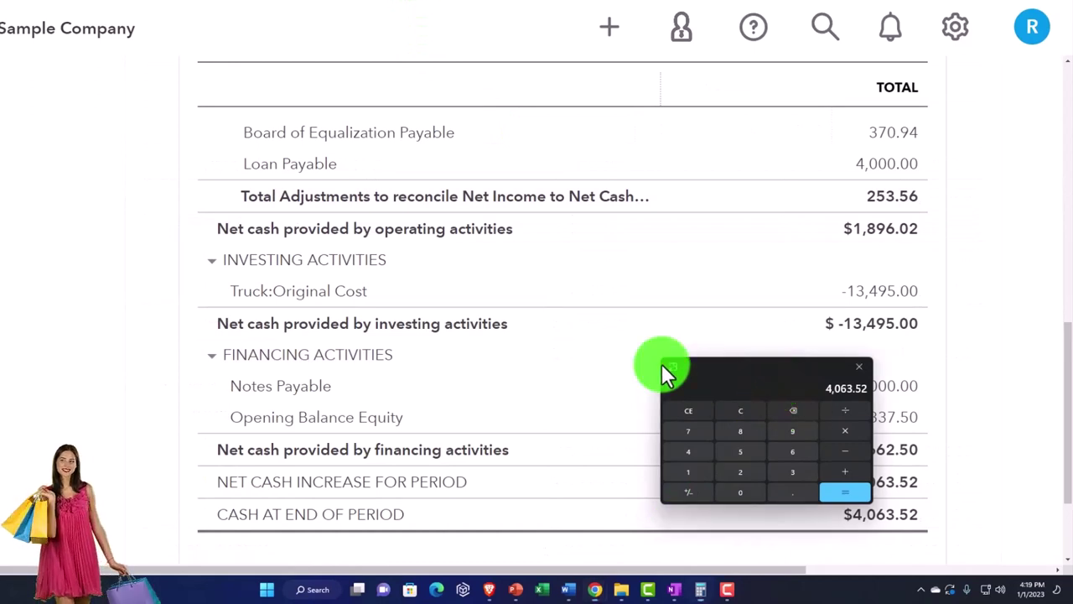
left_click_drag(773, 378, 884, 268)
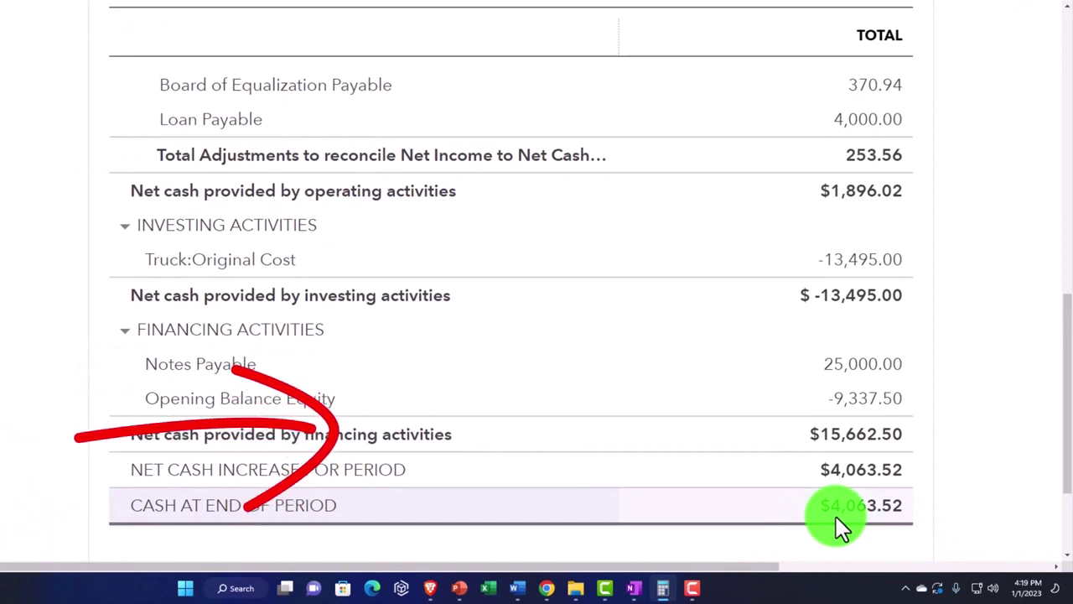
scroll(836, 516, "down", 2)
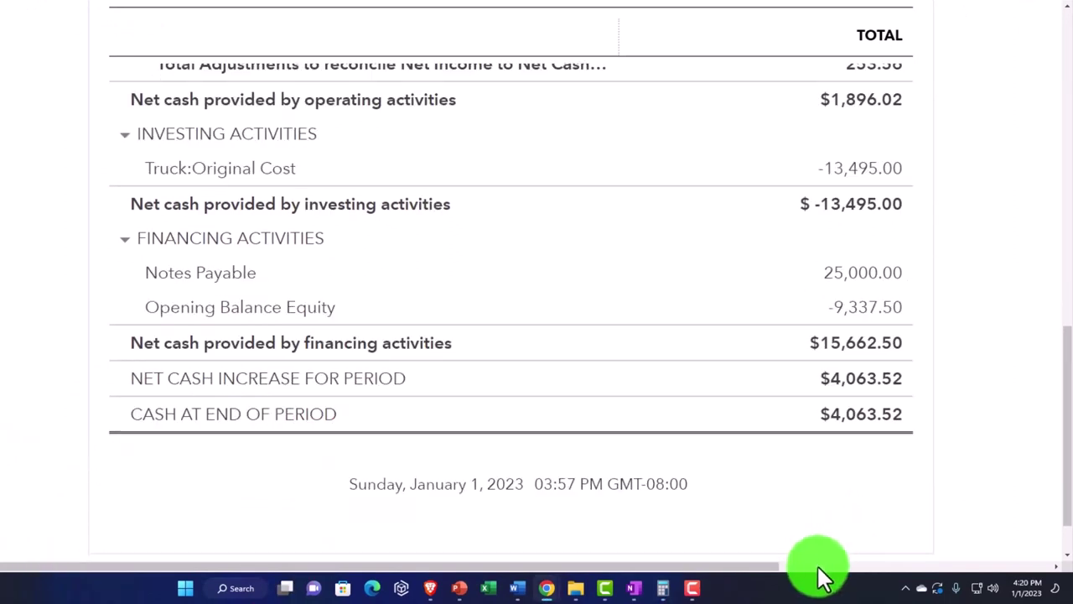
scroll(39, 396, "up", 8)
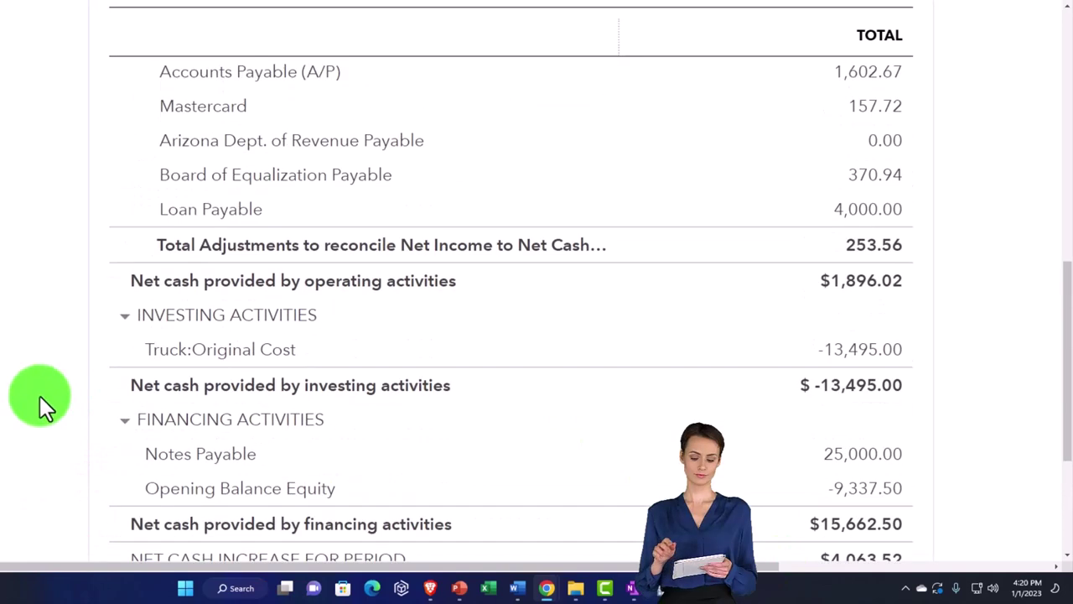
scroll(110, 404, "down", 5)
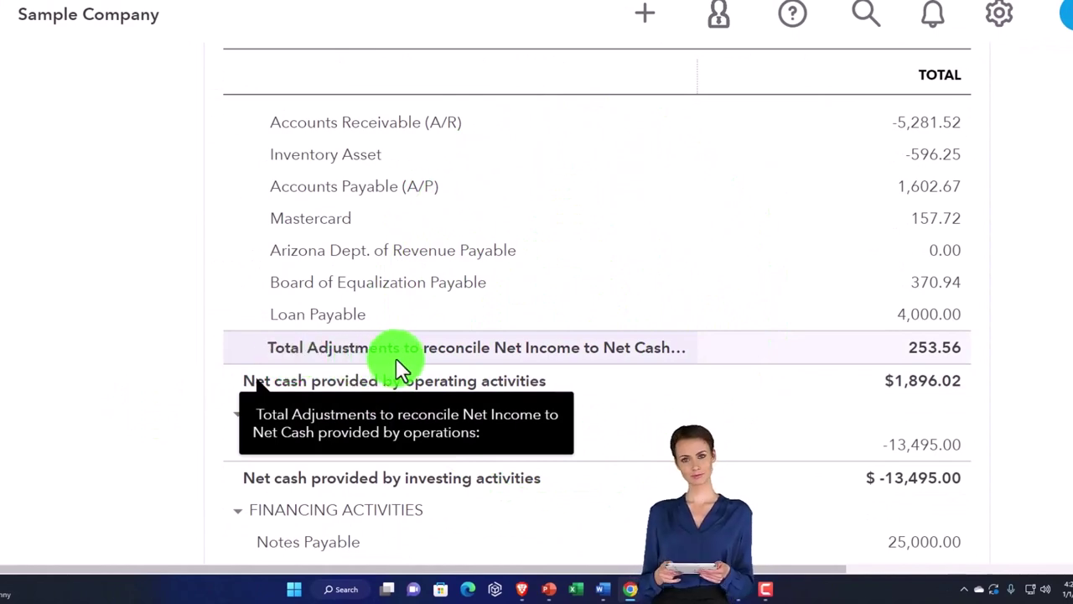
scroll(361, 359, "down", 1)
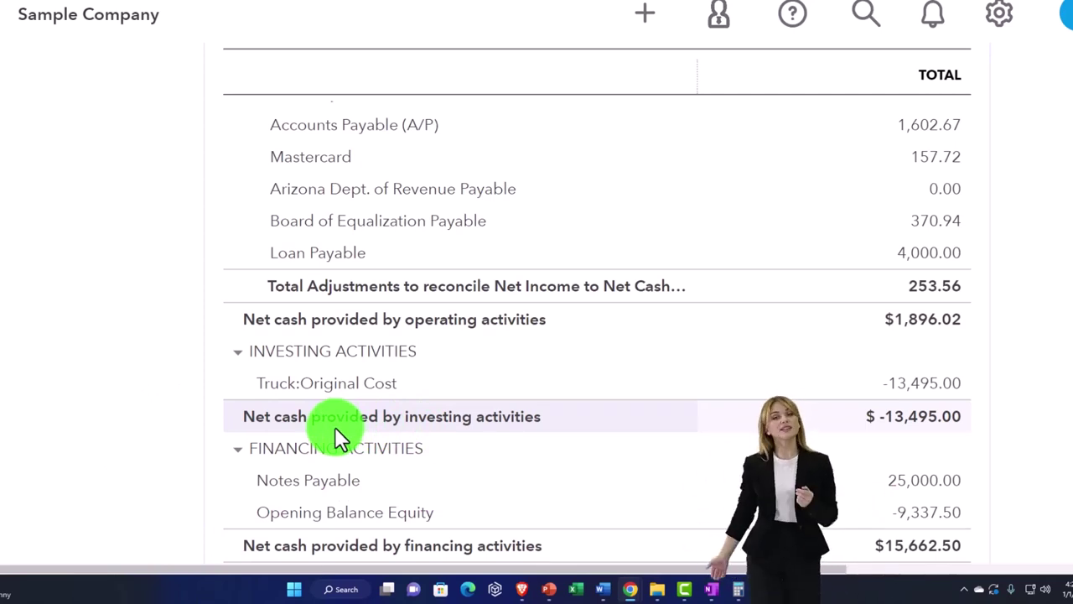
scroll(334, 426, "down", 1)
scroll(334, 426, "down", 1)
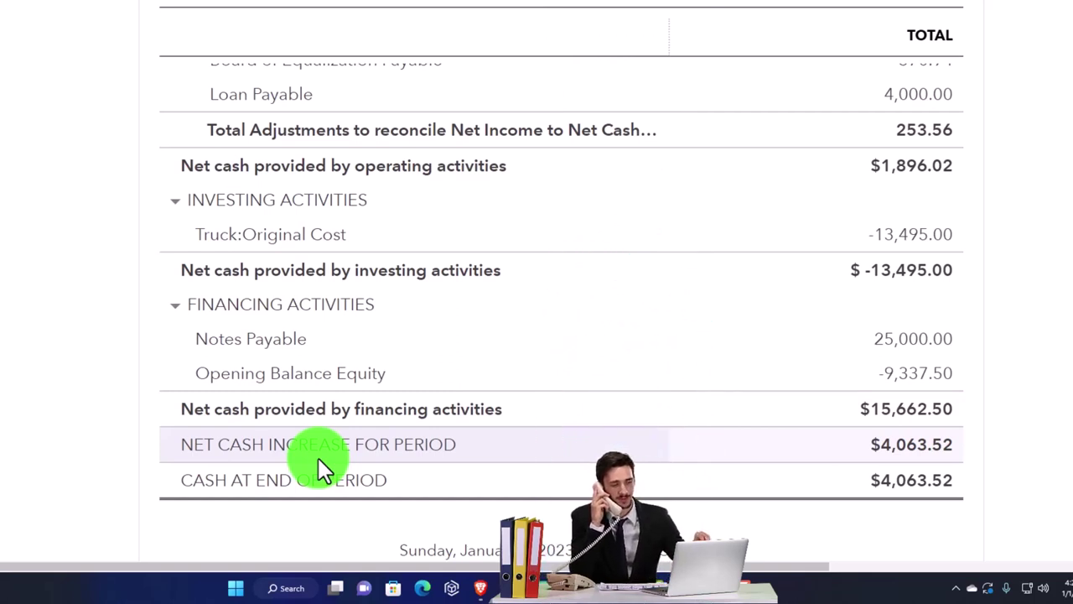
scroll(324, 460, "up", 5)
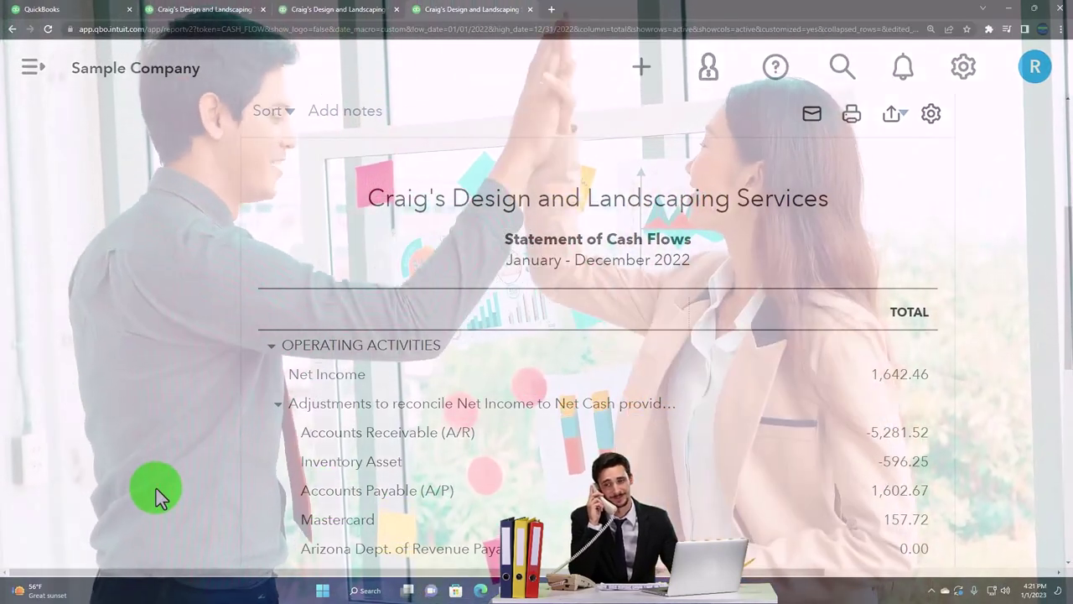
scroll(156, 488, "down", 1)
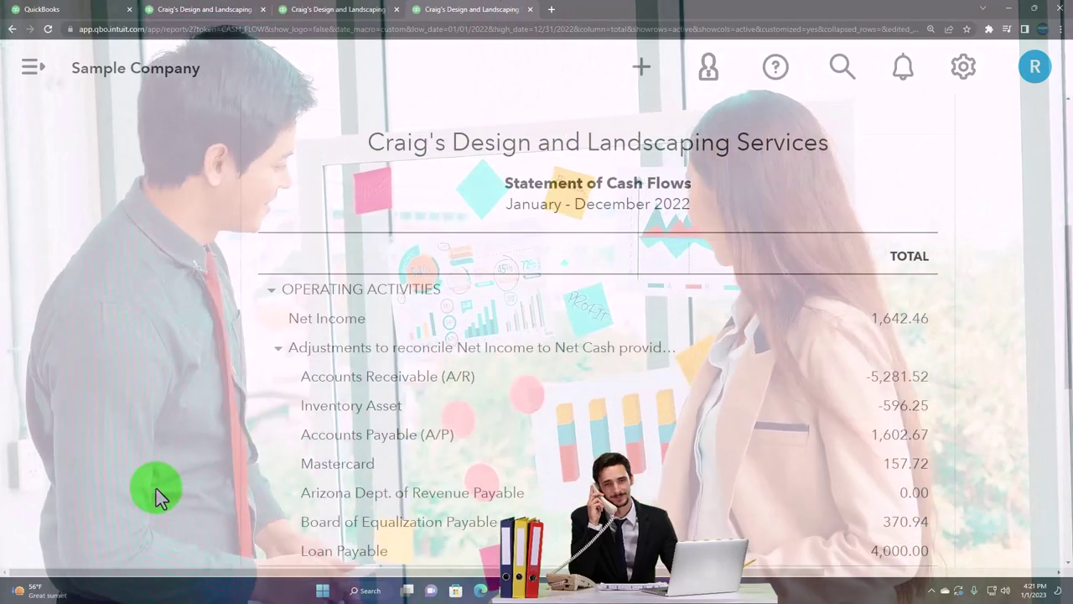